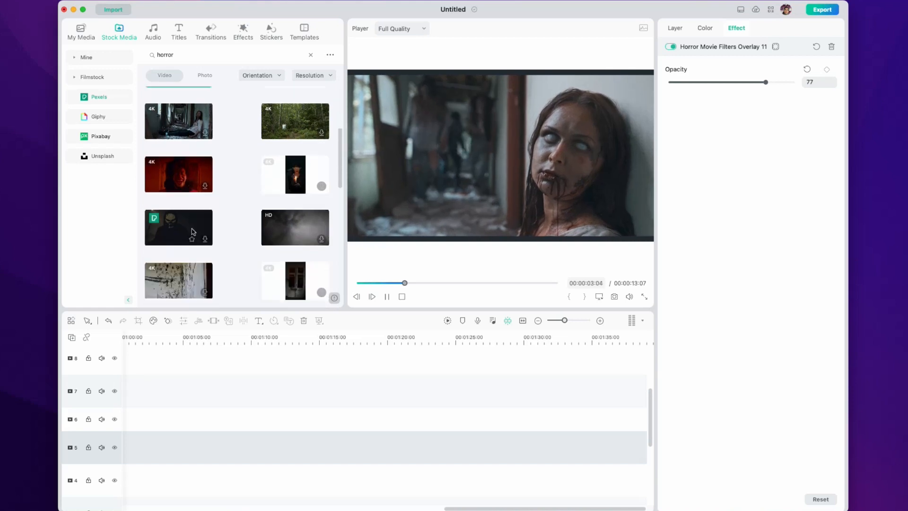
Browse the Pexels "horror" stock videos and preview several clips, including the close-up mouth and the red balloon forest scene
{"action": "scroll", "coordinate": [193, 232], "scroll_direction": "down", "scroll_amount": 3}
{"action": "scroll", "coordinate": [193, 232], "scroll_direction": "down", "scroll_amount": 2}
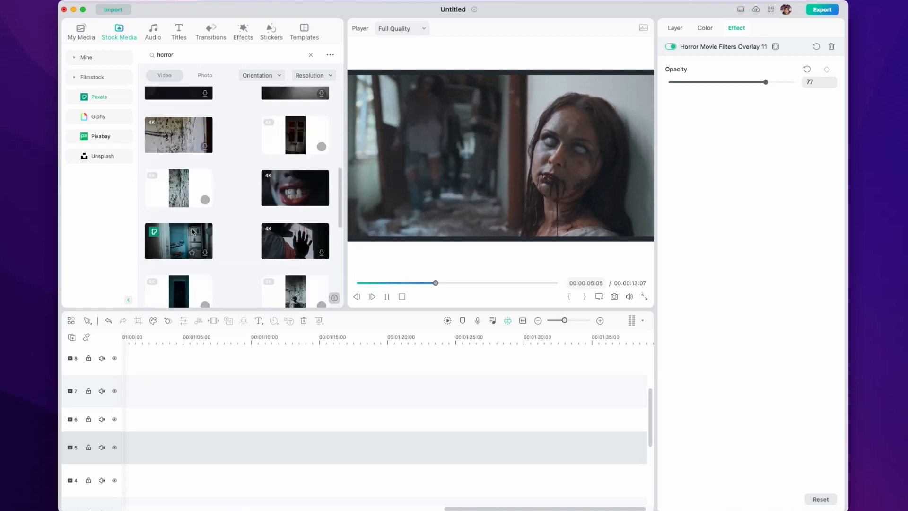
{"action": "left_click", "coordinate": [294, 124]}
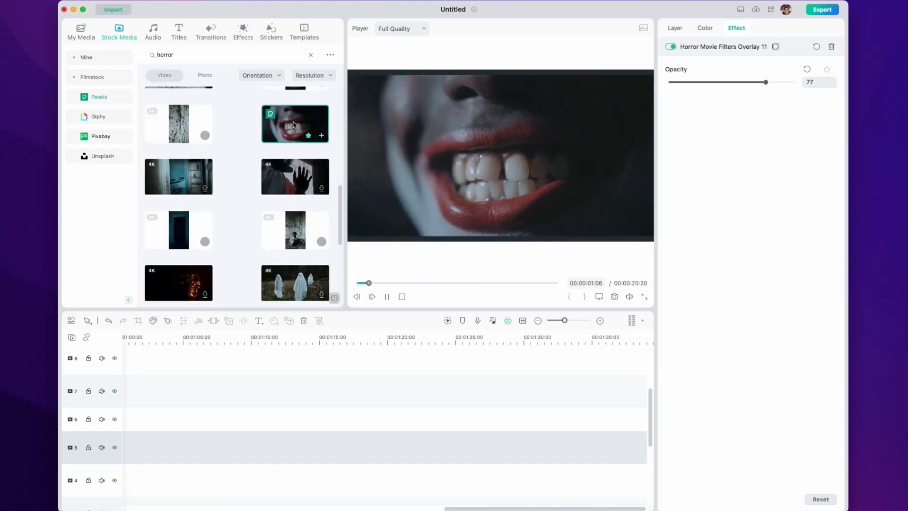
{"action": "scroll", "coordinate": [242, 213], "scroll_direction": "down", "scroll_amount": 4}
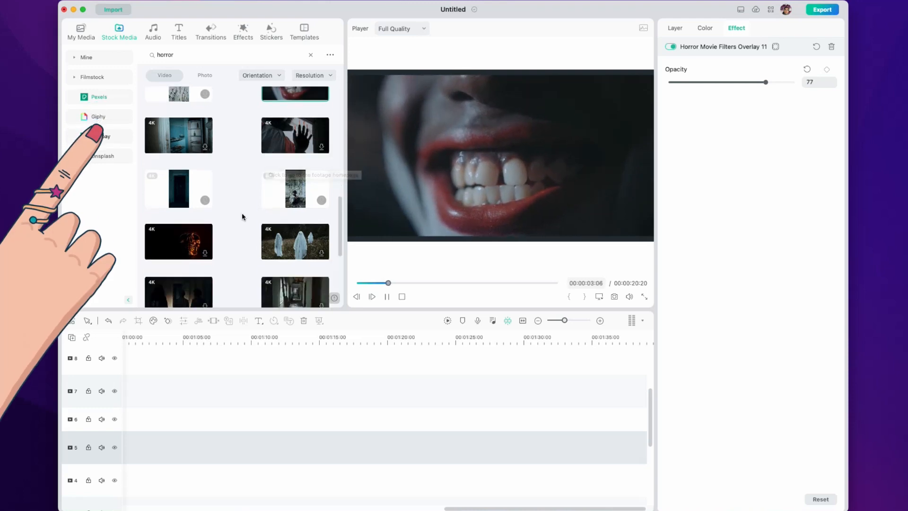
{"action": "left_click", "coordinate": [295, 166]}
{"action": "scroll", "coordinate": [266, 297], "scroll_direction": "down", "scroll_amount": 6}
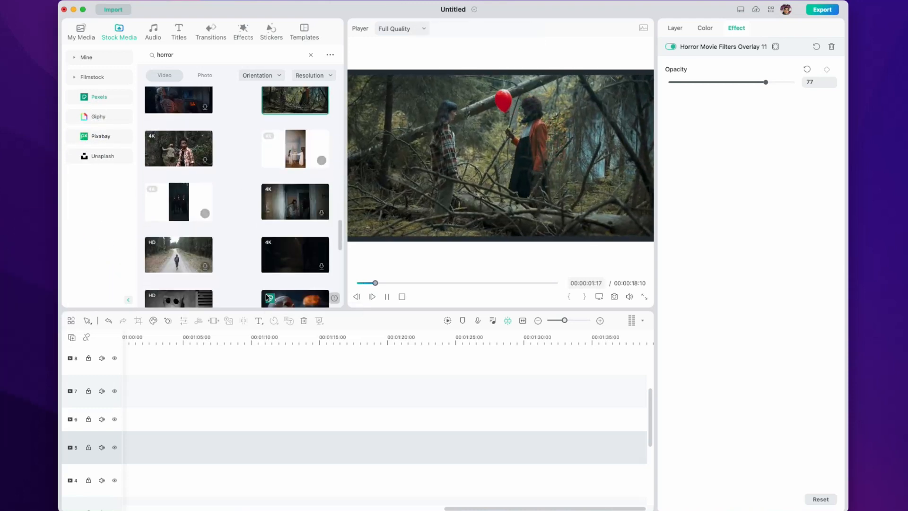
{"action": "scroll", "coordinate": [266, 236], "scroll_direction": "down", "scroll_amount": 3}
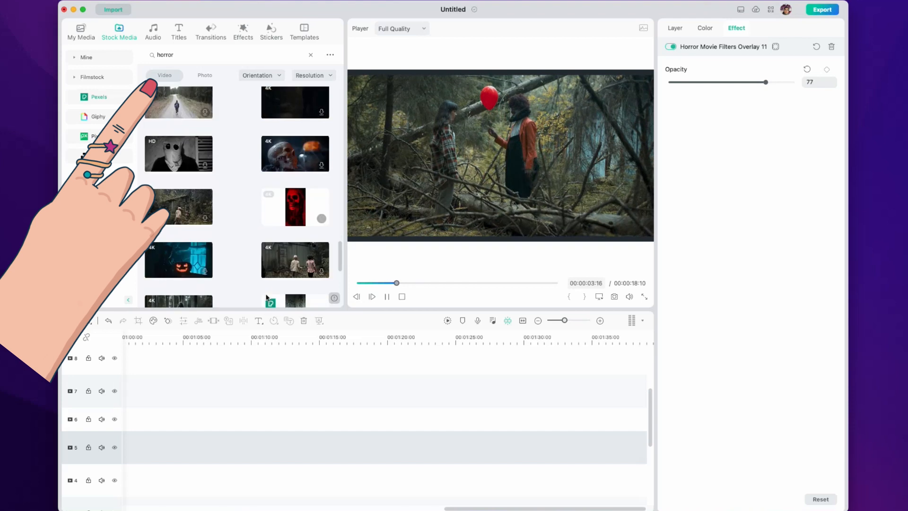
{"action": "left_click", "coordinate": [295, 136]}
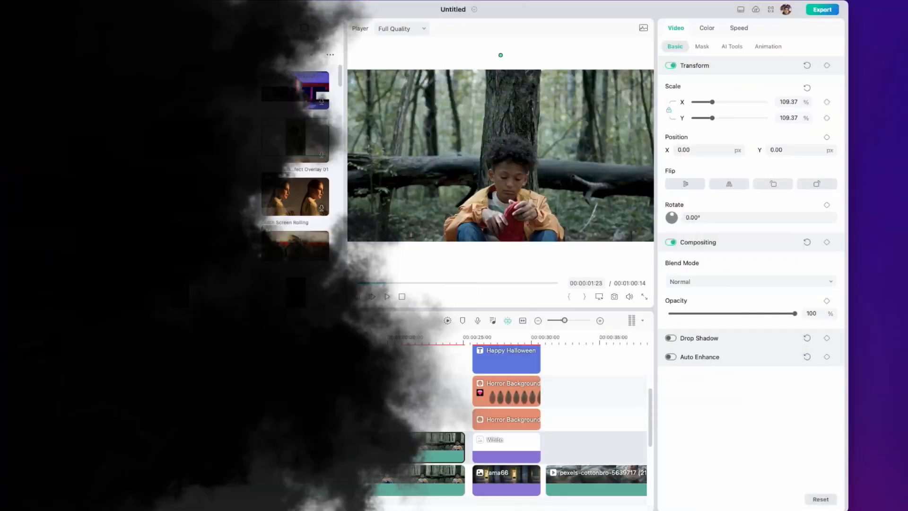
Move the upper copy of the forest clip from track 5 to track 6, leaving track 5 free above the original clip
{"action": "left_click_drag", "start_coordinate": [149, 340], "coordinate": [186, 340]}
{"action": "left_click_drag", "start_coordinate": [232, 443], "coordinate": [229, 427]}
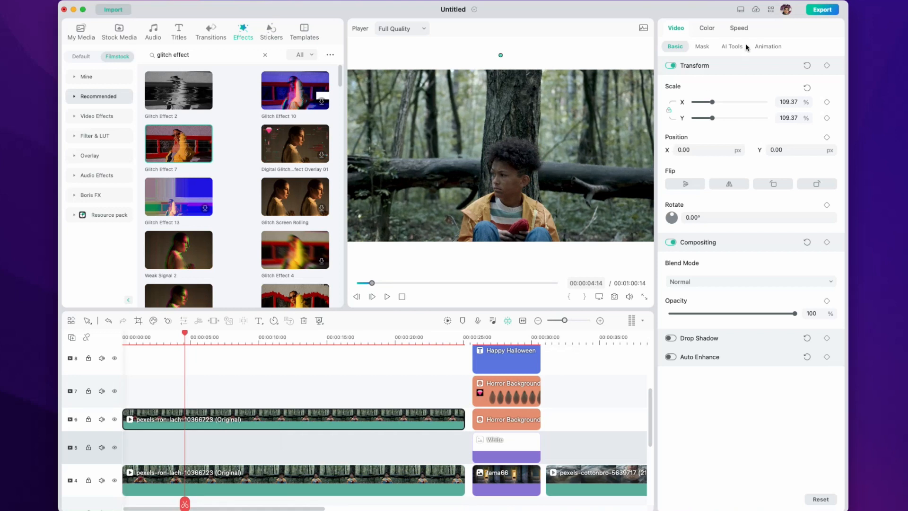
Draw a closed Draw Mask on the track 6 forest clip, following the tree trunk and the sitting boy
{"action": "left_click", "coordinate": [695, 47]}
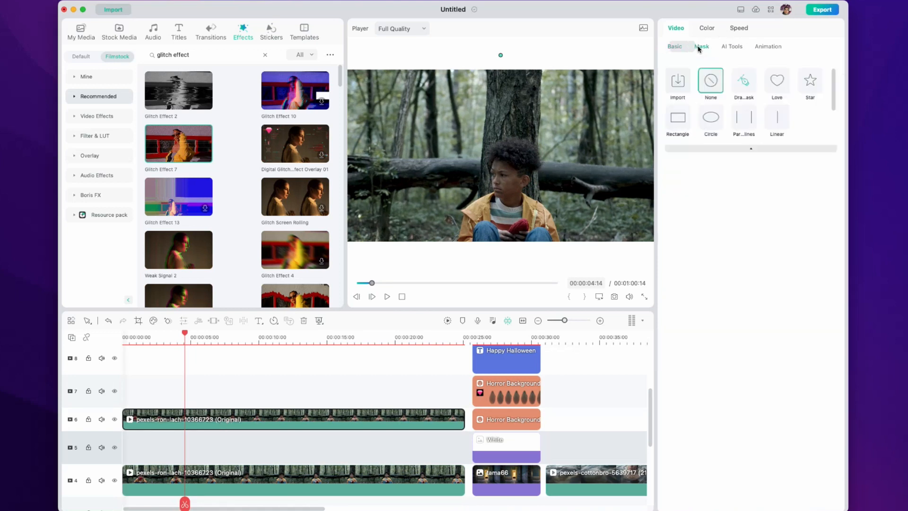
{"action": "left_click", "coordinate": [746, 79]}
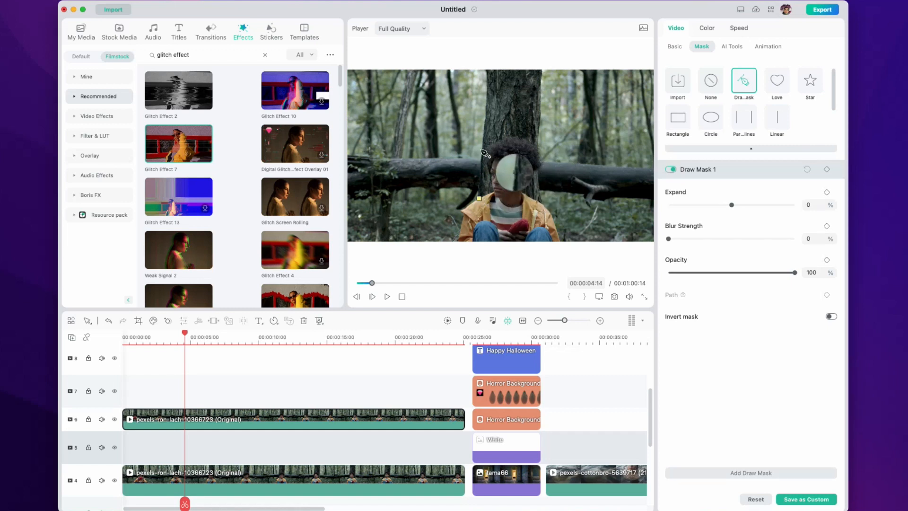
{"action": "left_click", "coordinate": [483, 131]}
{"action": "left_click", "coordinate": [487, 105]}
{"action": "left_click", "coordinate": [489, 88]}
{"action": "left_click", "coordinate": [488, 70]}
{"action": "left_click", "coordinate": [543, 70]}
{"action": "left_click", "coordinate": [540, 84]}
{"action": "left_click", "coordinate": [541, 104]}
{"action": "left_click", "coordinate": [538, 140]}
{"action": "left_click", "coordinate": [541, 158]}
{"action": "left_click", "coordinate": [544, 166]}
{"action": "left_click", "coordinate": [538, 173]}
{"action": "left_click", "coordinate": [543, 204]}
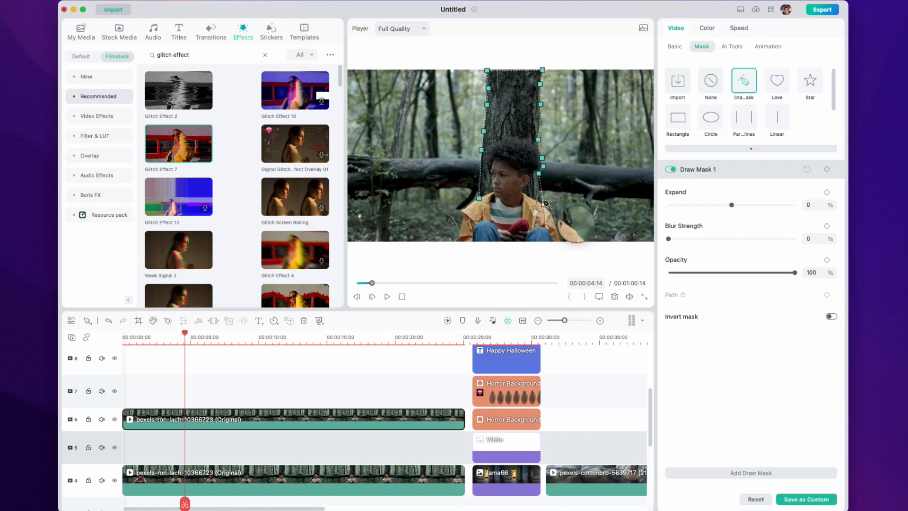
{"action": "left_click", "coordinate": [557, 221]}
{"action": "left_click", "coordinate": [451, 242]}
{"action": "left_click", "coordinate": [454, 211]}
{"action": "left_click", "coordinate": [479, 200]}
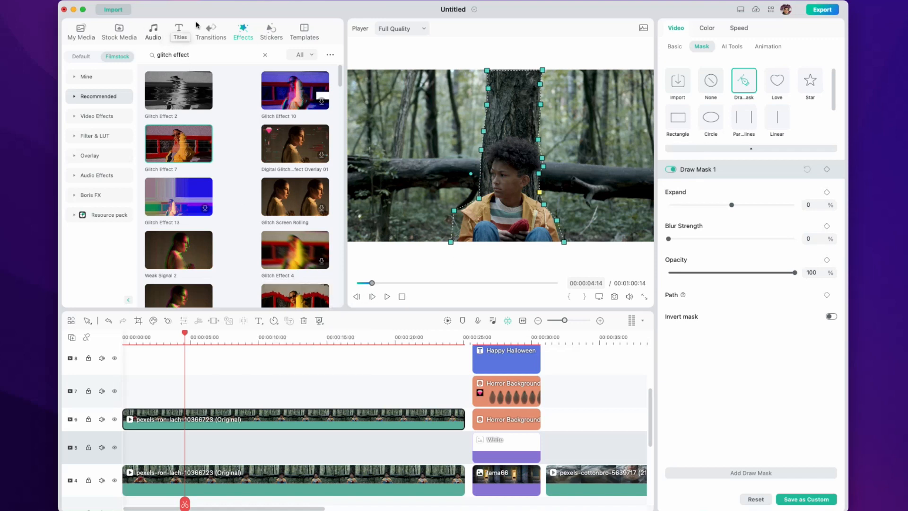
Search the stickers for "horror" and place the white Halloween ghost, Element 05, on track 5 between the two forest clips
{"action": "left_click", "coordinate": [268, 32]}
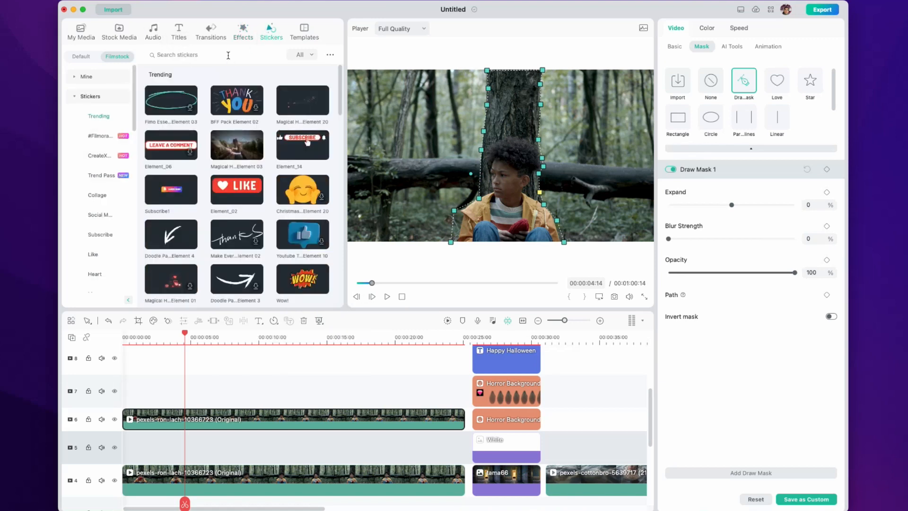
{"action": "left_click", "coordinate": [228, 55]}
{"action": "type", "text": "horror"}
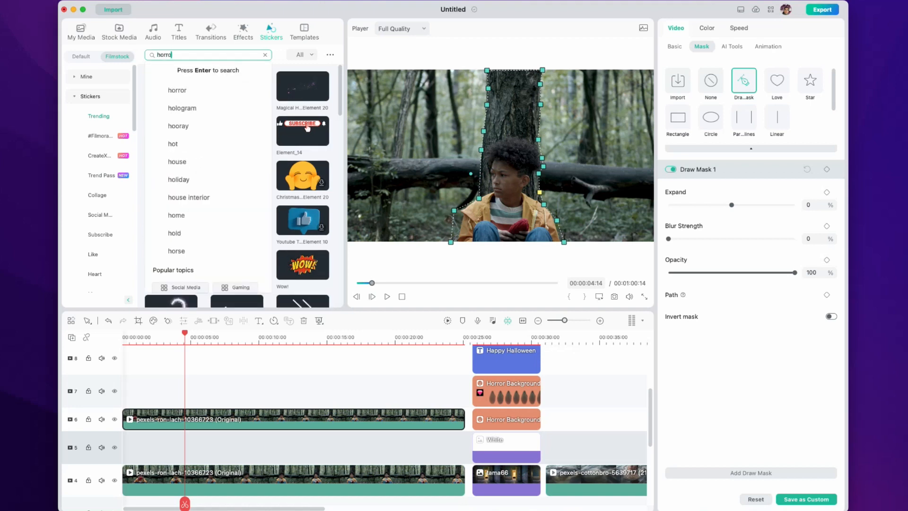
{"action": "key", "text": "Return"}
{"action": "scroll", "coordinate": [286, 245], "scroll_direction": "down", "scroll_amount": 3}
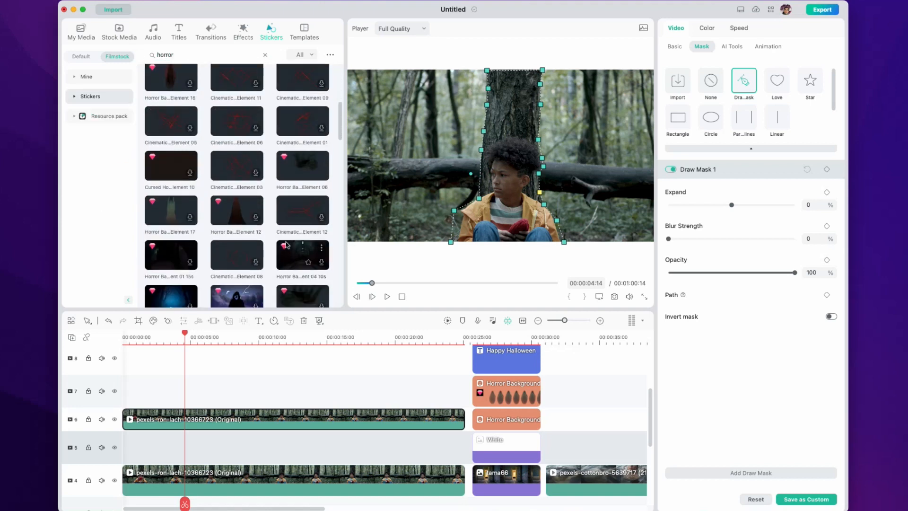
{"action": "scroll", "coordinate": [286, 245], "scroll_direction": "down", "scroll_amount": 5}
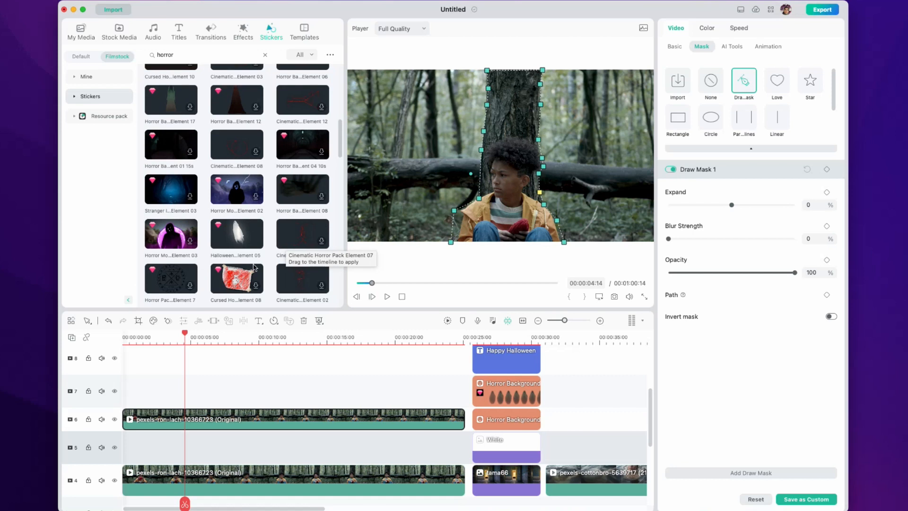
{"action": "left_click_drag", "start_coordinate": [237, 234], "coordinate": [184, 453]}
Keyframe the ghost sticker's X position at 1176 px at 00:00:06:09 and -1196 px at 00:00:08:23
{"action": "left_click_drag", "start_coordinate": [225, 344], "coordinate": [227, 344]}
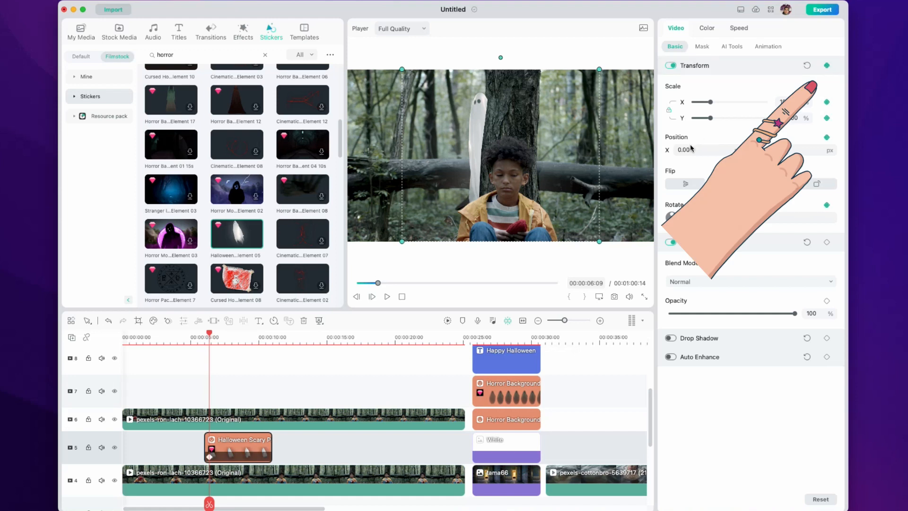
{"action": "left_click_drag", "start_coordinate": [691, 149], "coordinate": [907, 157]}
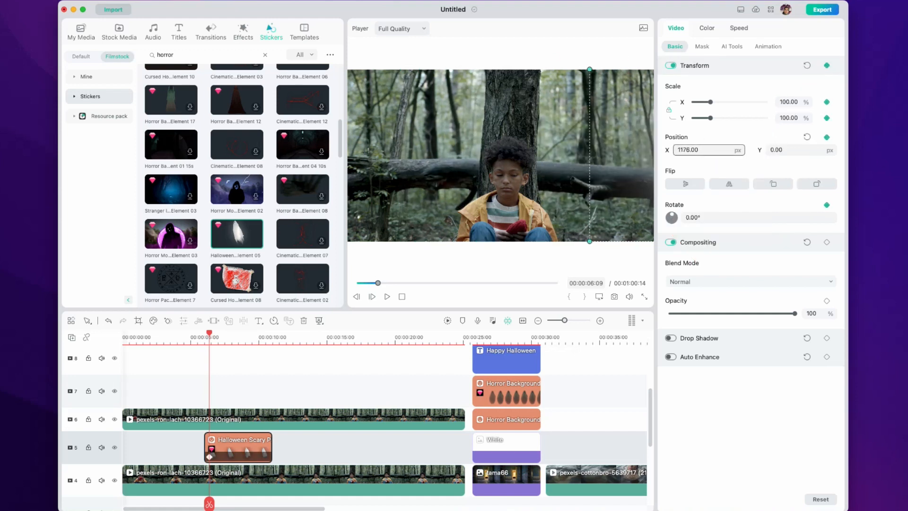
{"action": "left_click_drag", "start_coordinate": [209, 336], "coordinate": [244, 337]}
{"action": "left_click_drag", "start_coordinate": [689, 150], "coordinate": [549, 154]}
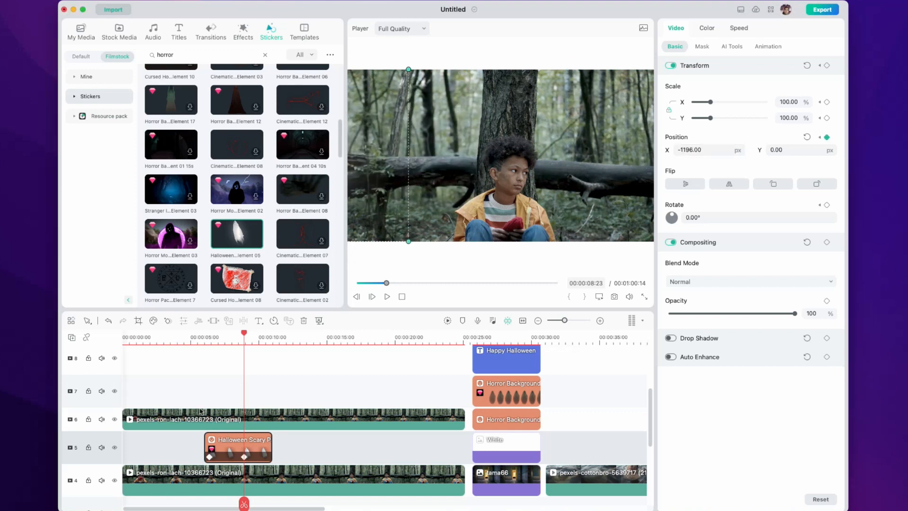
Play back the ghost's movement and shift the sticker earlier so it starts at about 5 seconds
{"action": "left_click", "coordinate": [203, 340]}
{"action": "key", "text": "space"}
{"action": "left_click_drag", "start_coordinate": [237, 448], "coordinate": [222, 448]}
Add Dissolve transitions to both ends of the ghost sticker and play back the result
{"action": "left_click", "coordinate": [194, 338]}
{"action": "left_click", "coordinate": [211, 31]}
{"action": "left_click_drag", "start_coordinate": [225, 150], "coordinate": [217, 446]}
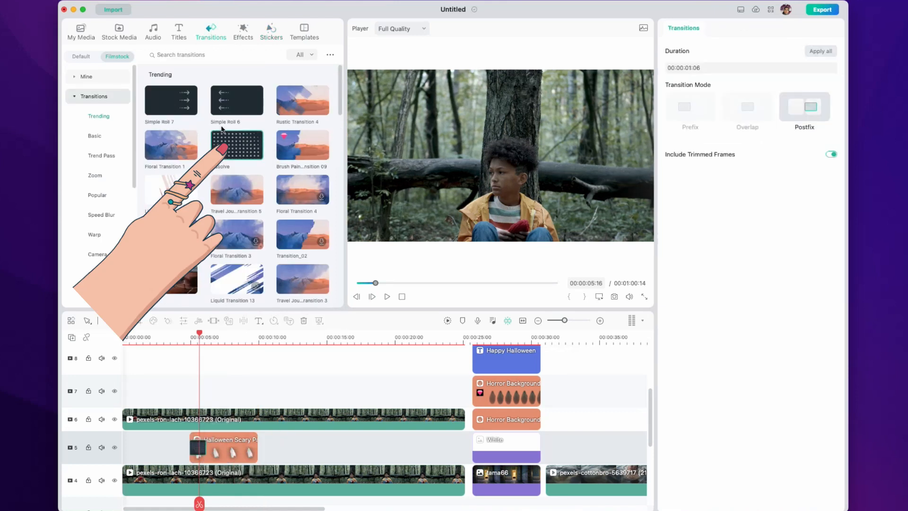
{"action": "left_click", "coordinate": [188, 336]}
{"action": "key", "text": "space"}
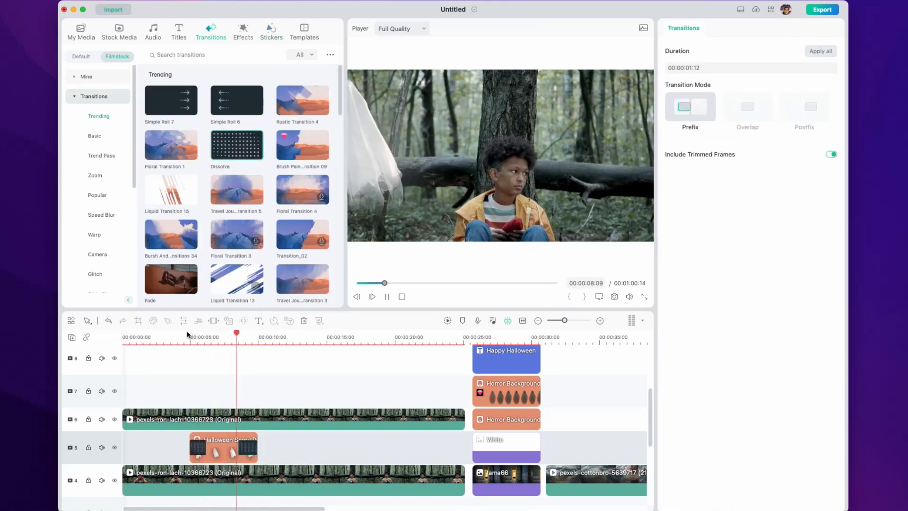
{"action": "key", "text": "space"}
{"action": "left_click", "coordinate": [180, 340]}
{"action": "key", "text": "space"}
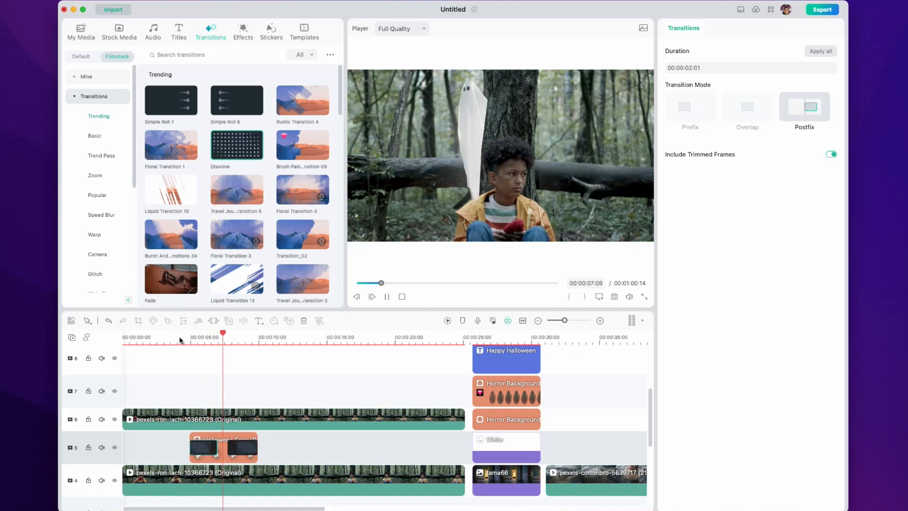
Lower the opacity of the ghost sticker to make it semi-transparent
{"action": "left_click", "coordinate": [223, 449]}
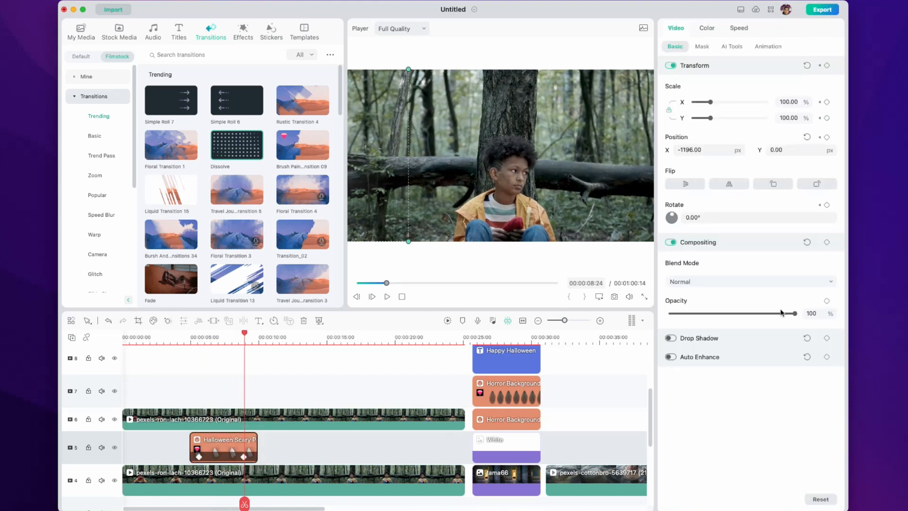
{"action": "left_click_drag", "start_coordinate": [736, 315], "coordinate": [736, 315]}
{"action": "left_click", "coordinate": [235, 337]}
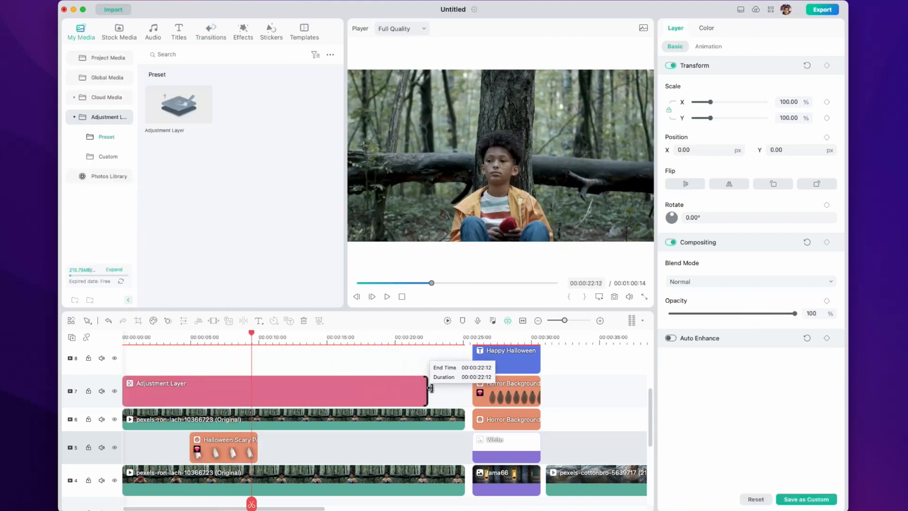
Extend the adjustment layer to the end of the forest clip, preview horror movie overlays and apply Horror Movie Filters Overlay 11 to it
{"action": "left_click_drag", "start_coordinate": [428, 398], "coordinate": [457, 398]}
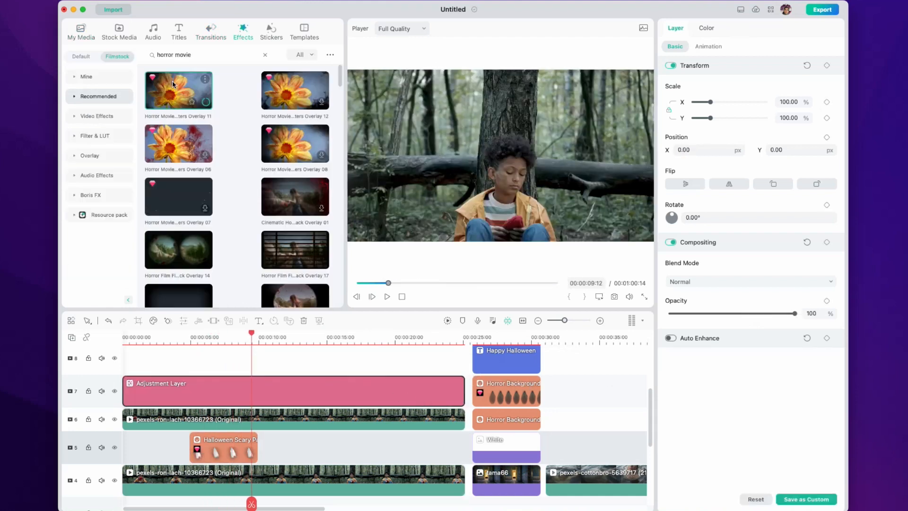
{"action": "left_click", "coordinate": [173, 84]}
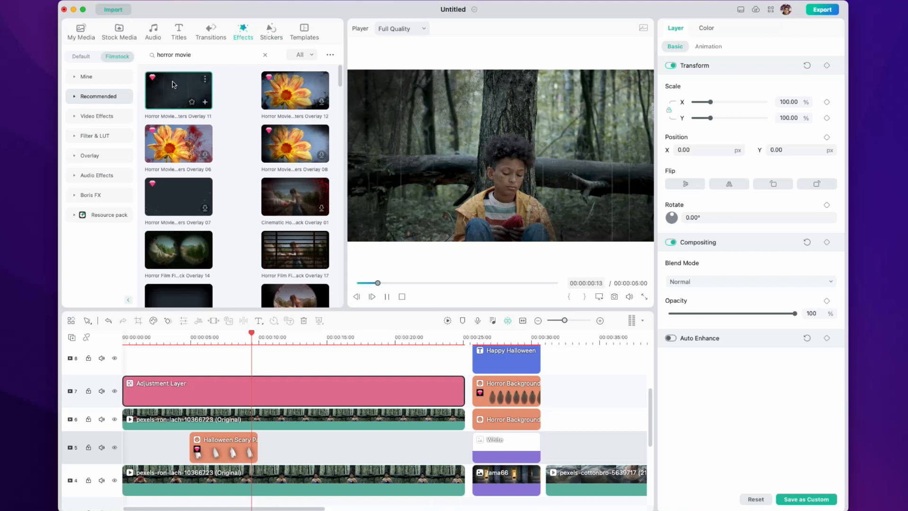
{"action": "left_click", "coordinate": [303, 95]}
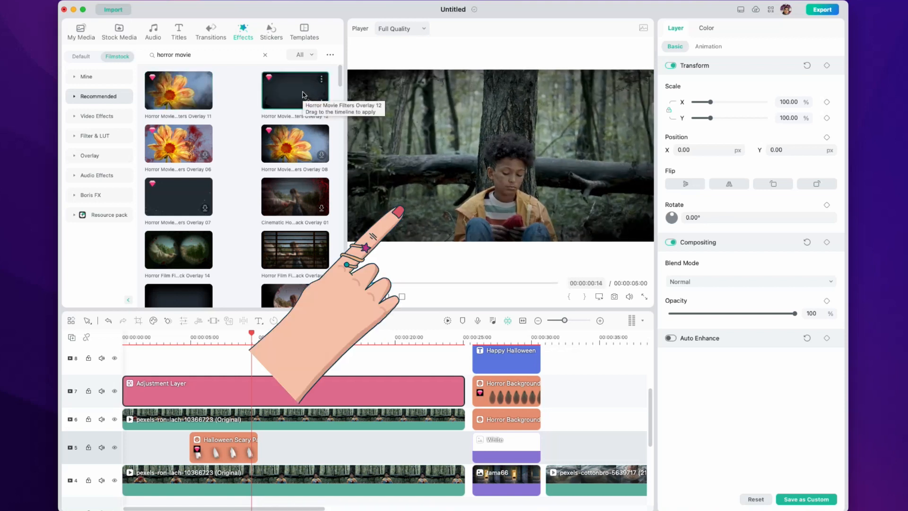
{"action": "left_click", "coordinate": [174, 143]}
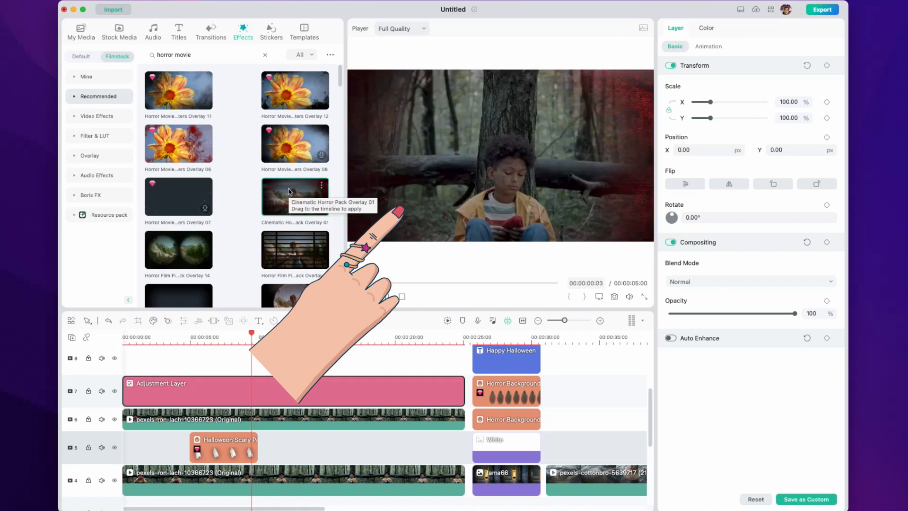
{"action": "scroll", "coordinate": [246, 253], "scroll_direction": "down", "scroll_amount": 3}
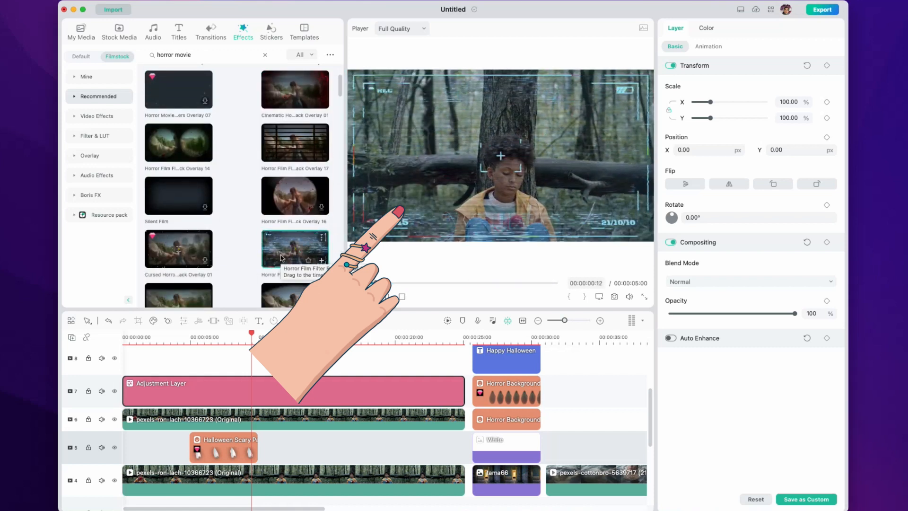
{"action": "left_click_drag", "start_coordinate": [282, 258], "coordinate": [197, 391]}
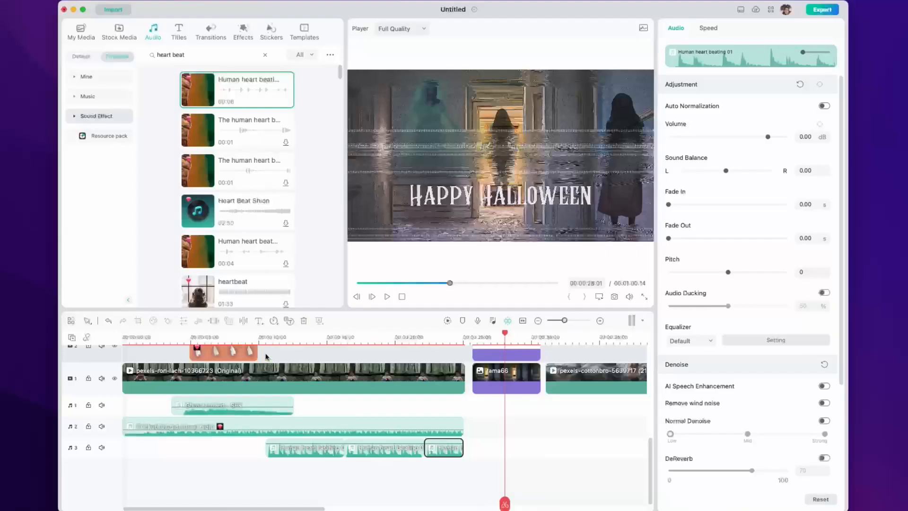
Play back the ghost scene from about 5 seconds with its sound effects and select the heartbeat clips on audio track 3
{"action": "left_click", "coordinate": [199, 335]}
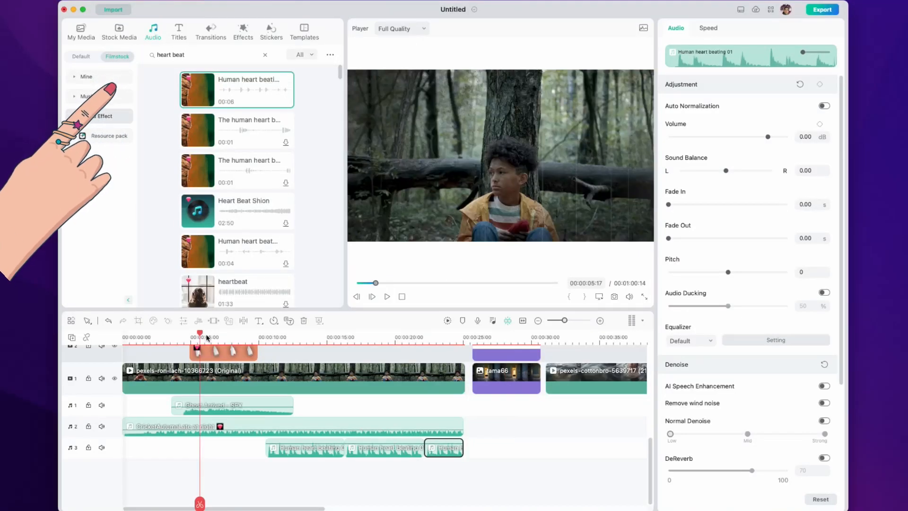
{"action": "key", "text": "space"}
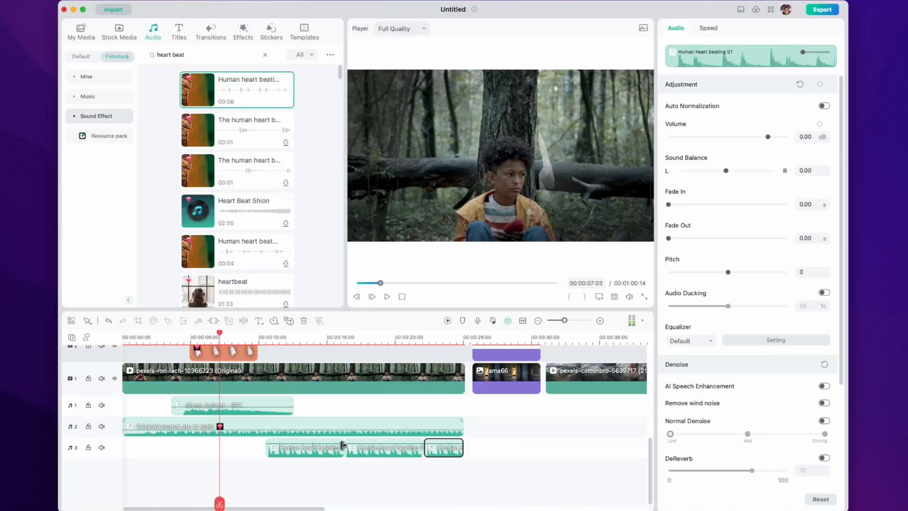
{"action": "left_click_drag", "start_coordinate": [459, 484], "coordinate": [267, 439]}
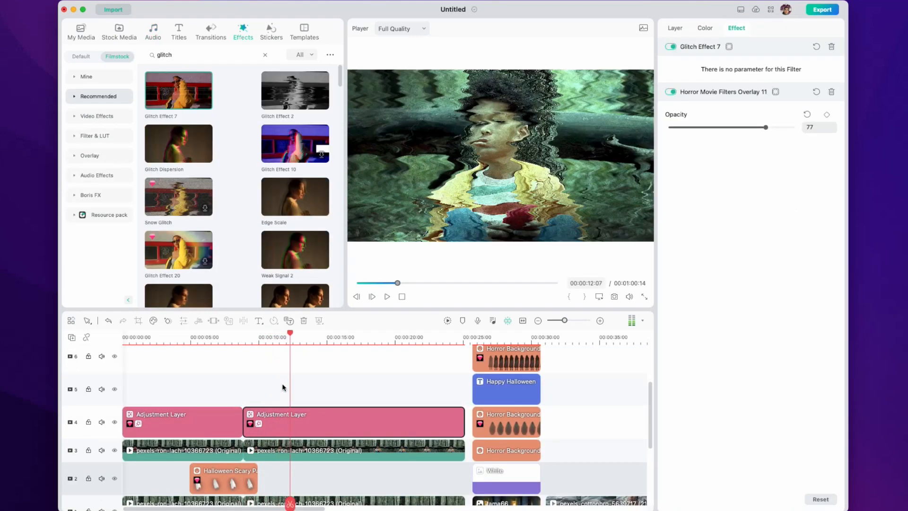
Split the glitch part of the adjustment layer into short segments and place TV Retro Effect Overlay 07 at about 15 seconds
{"action": "key", "text": "super+z"}
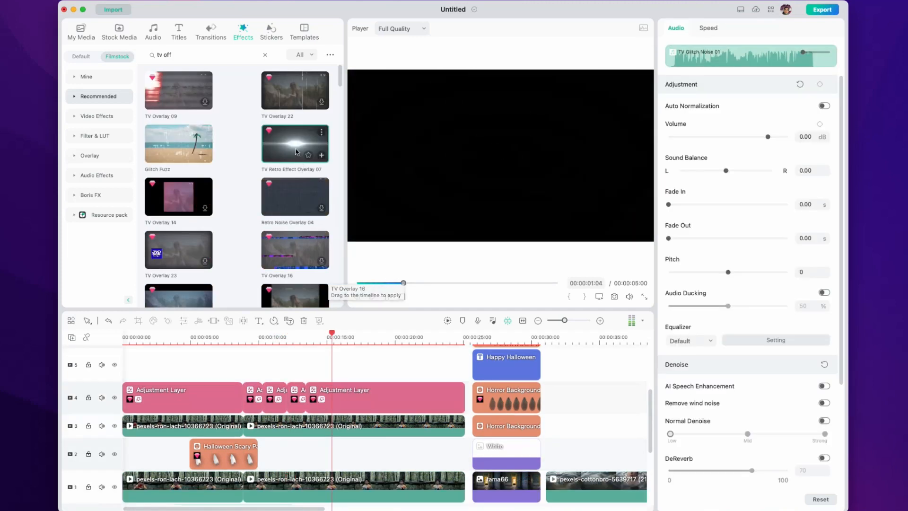
{"action": "left_click_drag", "start_coordinate": [361, 390], "coordinate": [334, 378]}
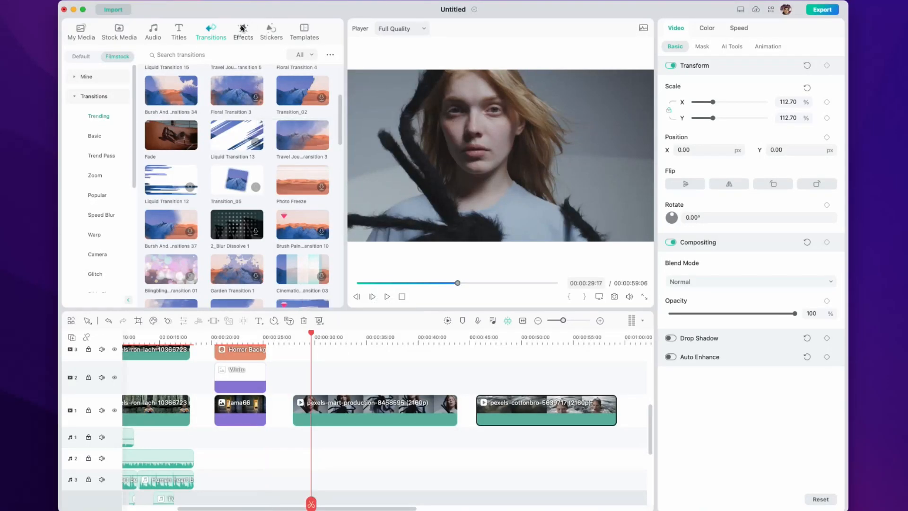
Apply the Wound effect to the first of the three adjustment layers above the spider clip and scrub over the face to check it
{"action": "left_click", "coordinate": [242, 30]}
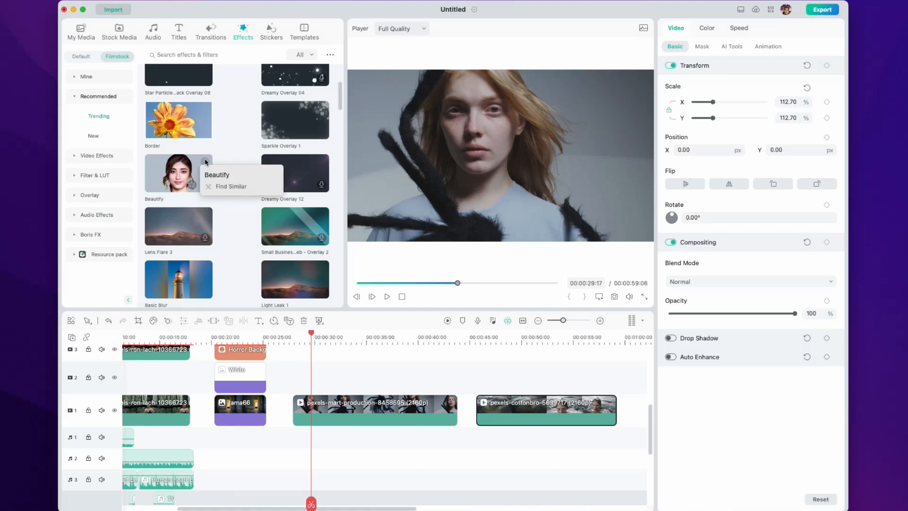
{"action": "left_click", "coordinate": [235, 187]}
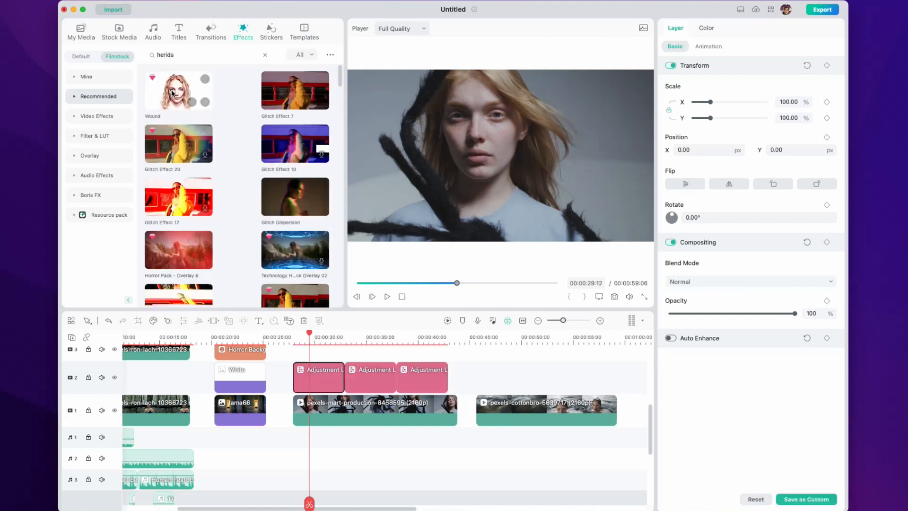
{"action": "left_click_drag", "start_coordinate": [270, 333], "coordinate": [304, 377]}
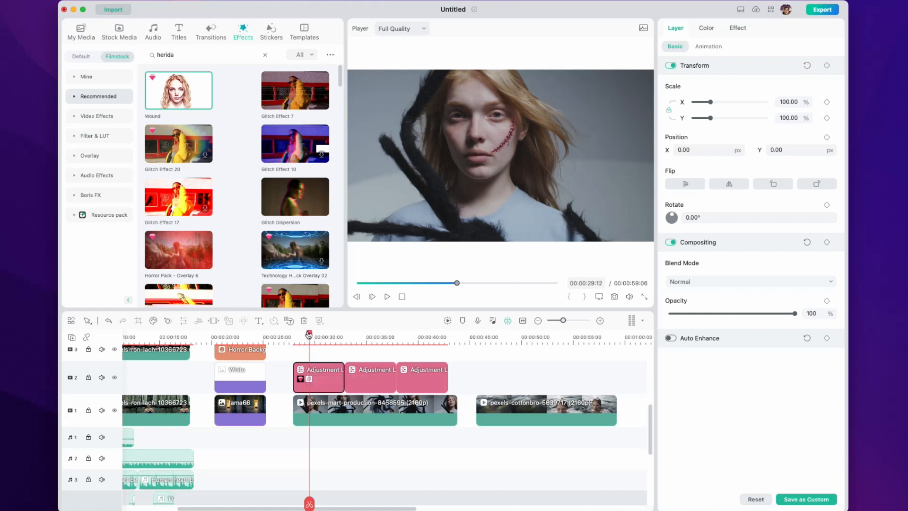
{"action": "left_click_drag", "start_coordinate": [304, 335], "coordinate": [298, 334]}
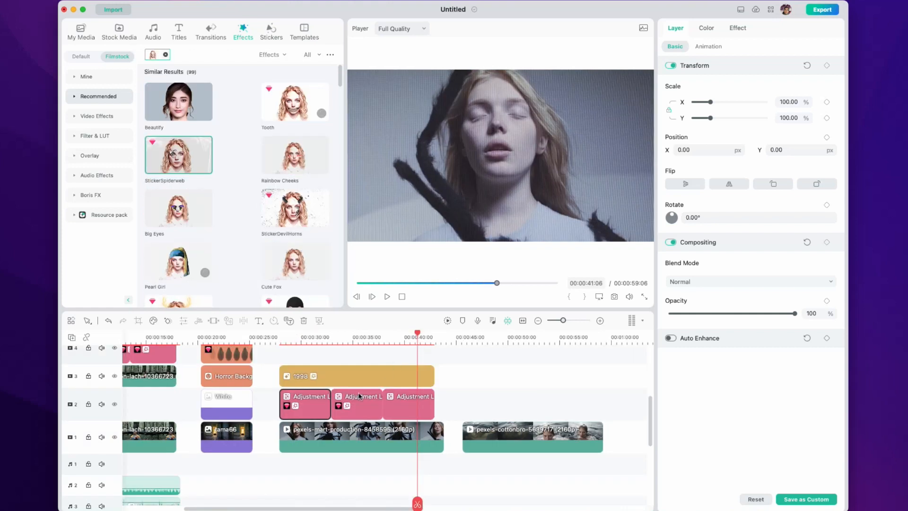
Apply the StickerSpiderweb effect to the third adjustment layer and the Insect Eye Vision effect to the second one
{"action": "left_click_drag", "start_coordinate": [179, 155], "coordinate": [402, 407]}
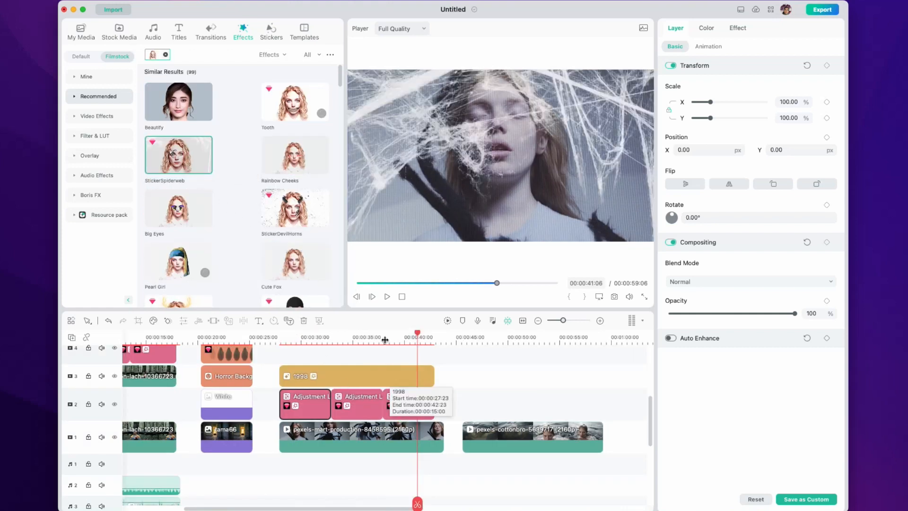
{"action": "left_click", "coordinate": [381, 336]}
{"action": "left_click_drag", "start_coordinate": [382, 335], "coordinate": [407, 338]}
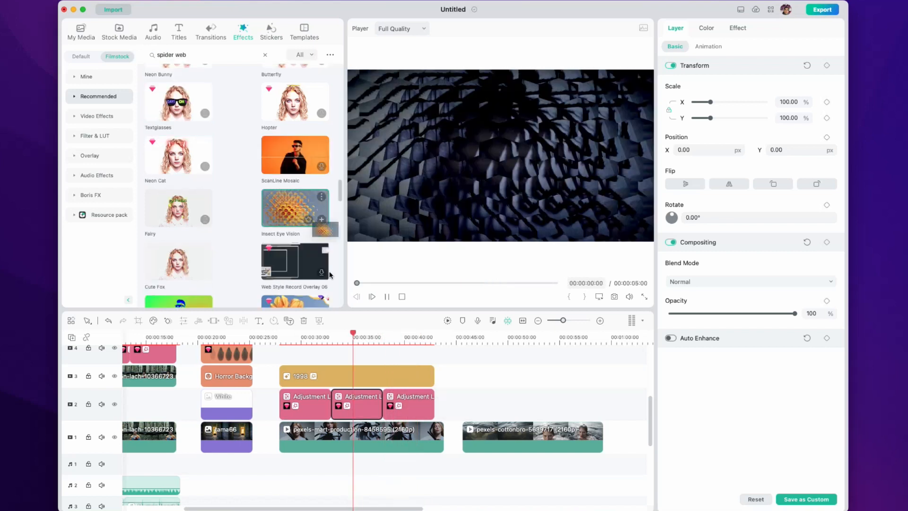
{"action": "left_click_drag", "start_coordinate": [295, 208], "coordinate": [358, 408]}
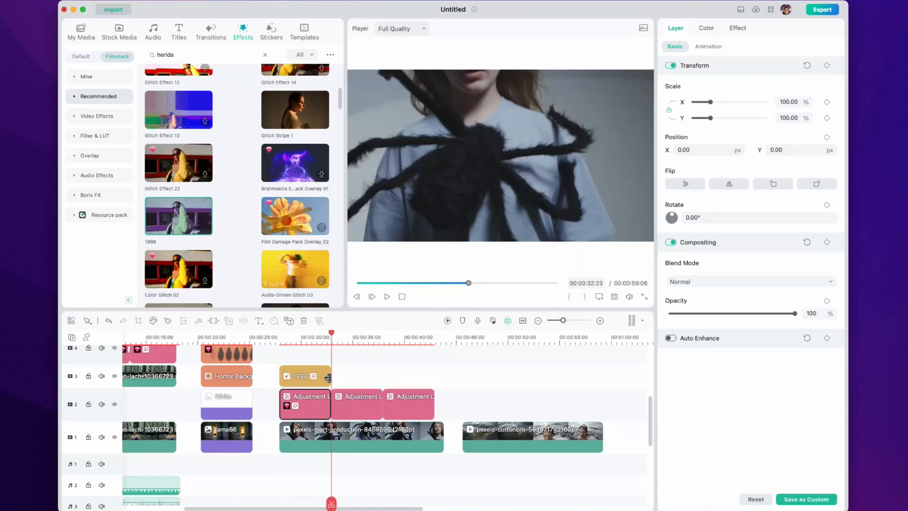
Extend the 1998 effect and VHS Horror Filters Overlay 07 to the end of the three adjustment layers above the spider clip
{"action": "left_click_drag", "start_coordinate": [434, 376], "coordinate": [411, 378]}
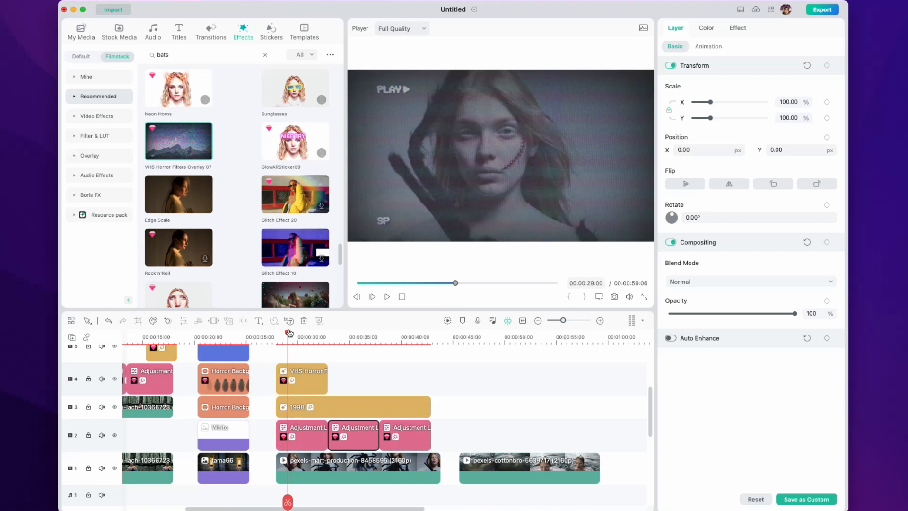
{"action": "left_click_drag", "start_coordinate": [289, 332], "coordinate": [334, 336]}
{"action": "left_click_drag", "start_coordinate": [327, 374], "coordinate": [424, 374]}
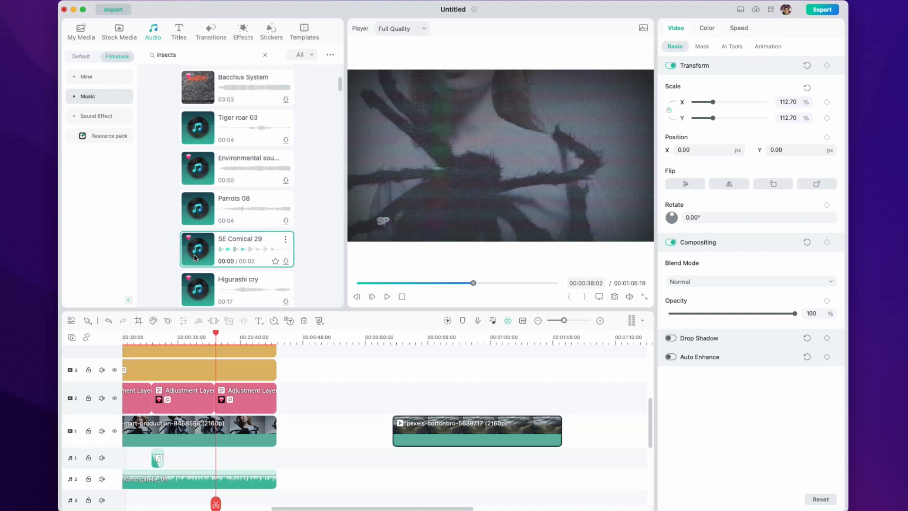
Move the Insect 01 sound clip on audio track 1 under the third adjustment layer, aligned with the spiderweb part
{"action": "scroll", "coordinate": [194, 265], "scroll_direction": "down", "scroll_amount": 3}
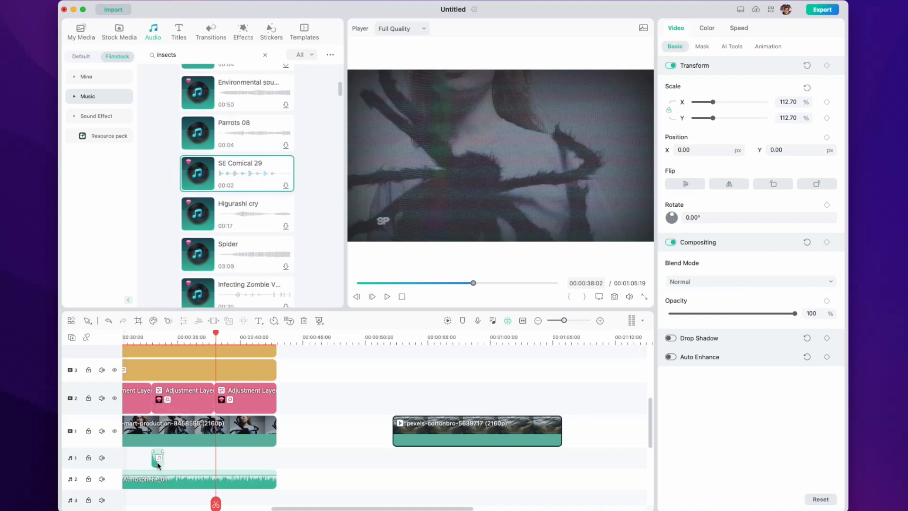
{"action": "left_click_drag", "start_coordinate": [160, 466], "coordinate": [251, 469]}
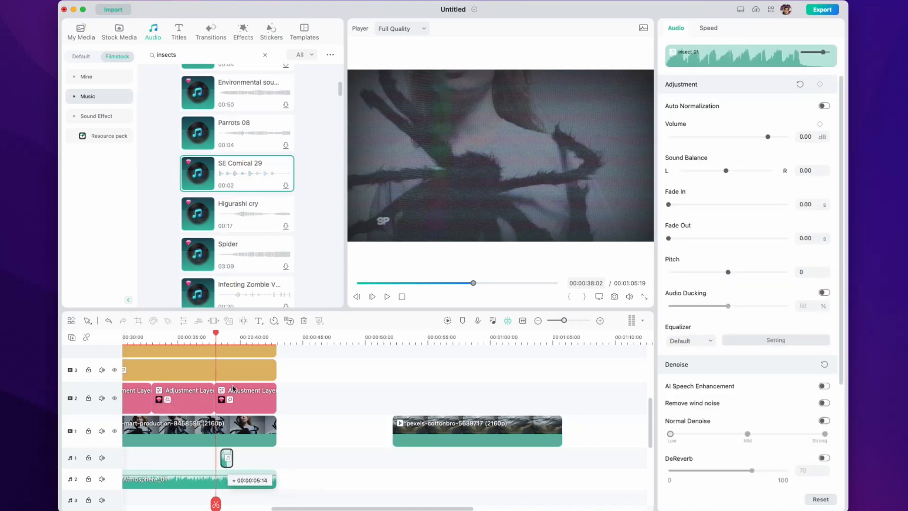
{"action": "left_click_drag", "start_coordinate": [219, 335], "coordinate": [237, 334]}
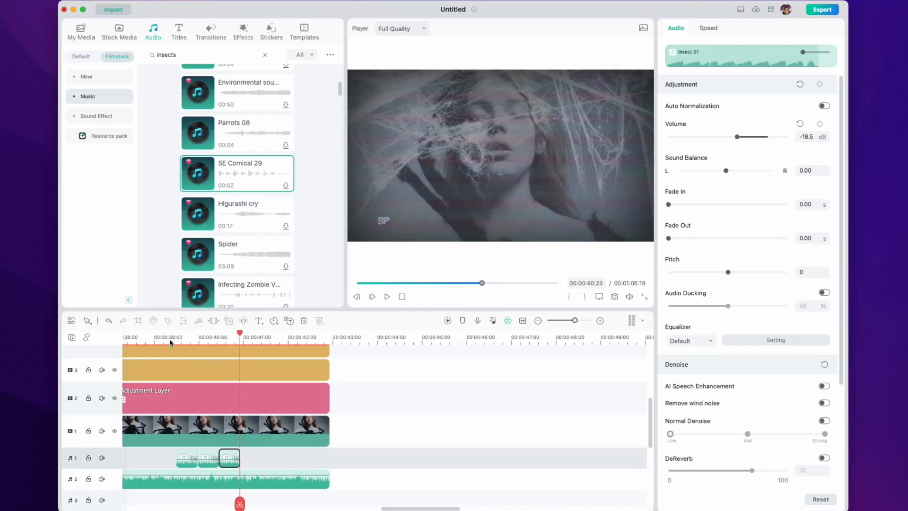
Play back the end of the spiderweb scene with its three Insect 01 sound clips
{"action": "key", "text": "space"}
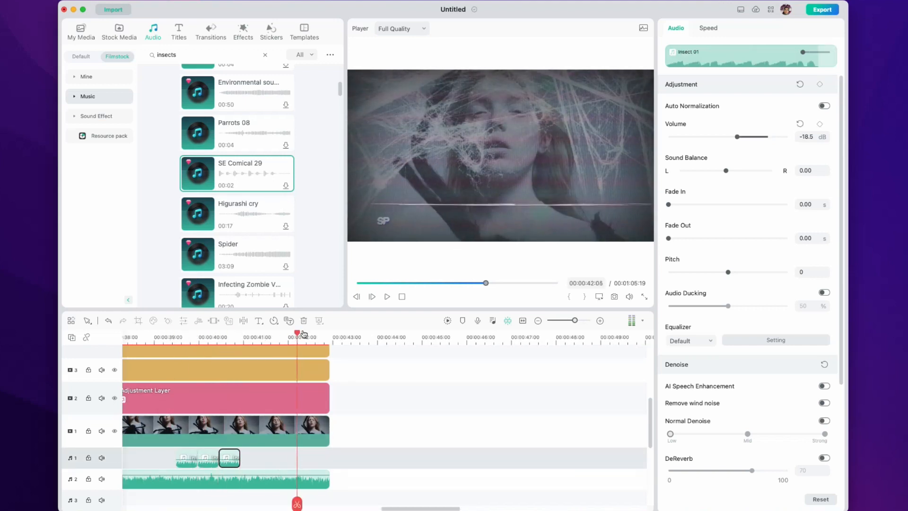
{"action": "left_click", "coordinate": [245, 348]}
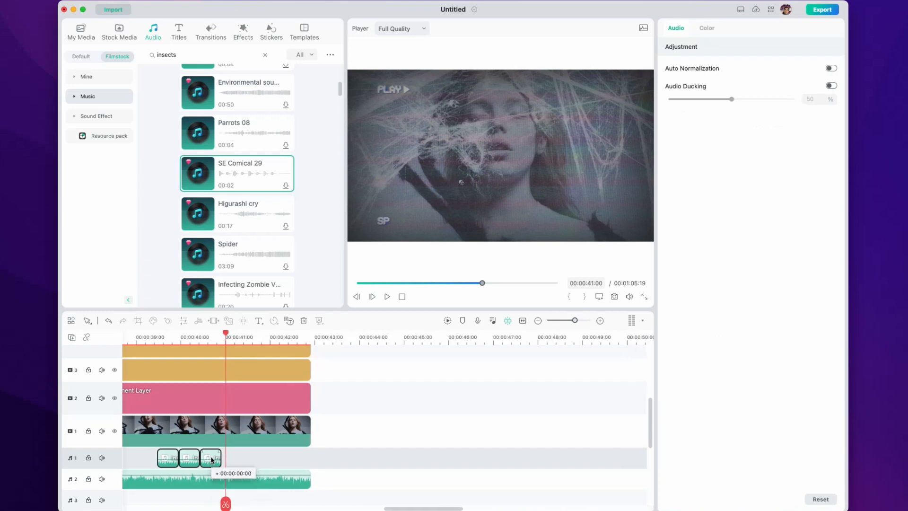
{"action": "key", "text": "space"}
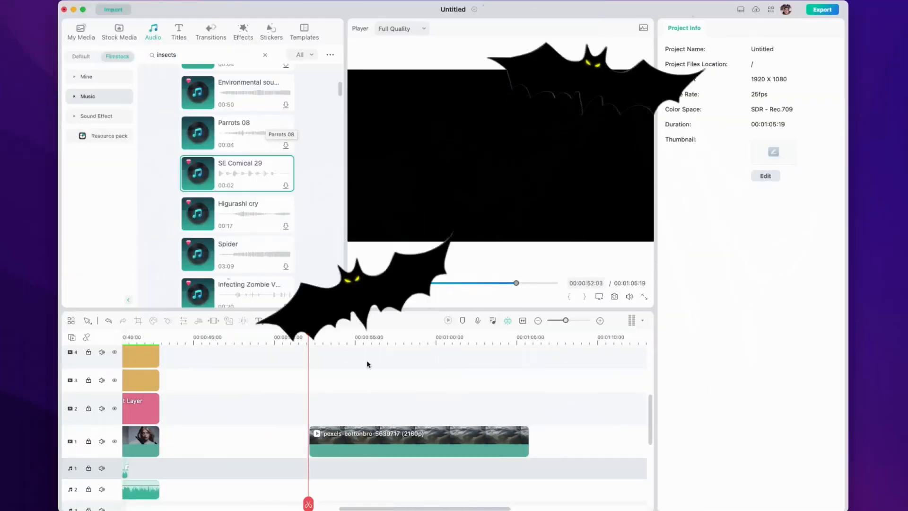
Move the water clip earlier to start at about 48 seconds and place the Cursed Horror eyes sticker (Element 02) above its start
{"action": "left_click_drag", "start_coordinate": [355, 438], "coordinate": [283, 439]}
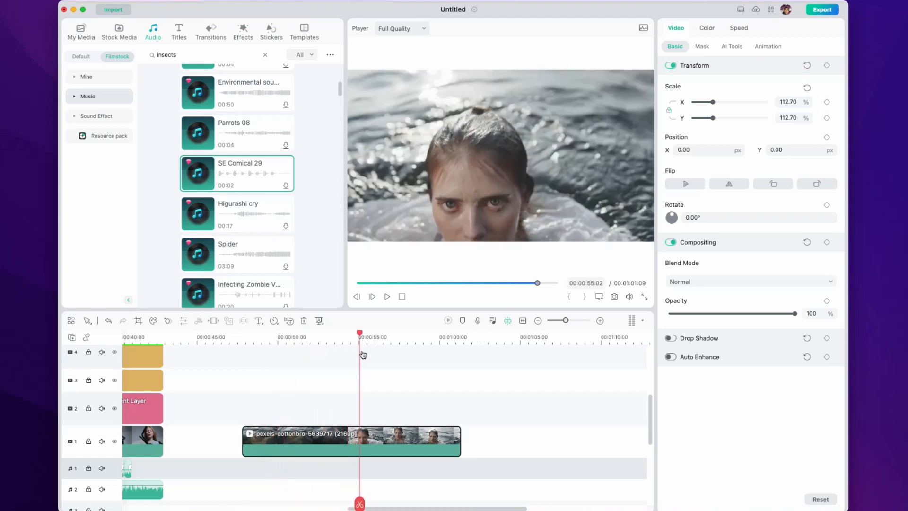
{"action": "left_click_drag", "start_coordinate": [370, 354], "coordinate": [372, 354]}
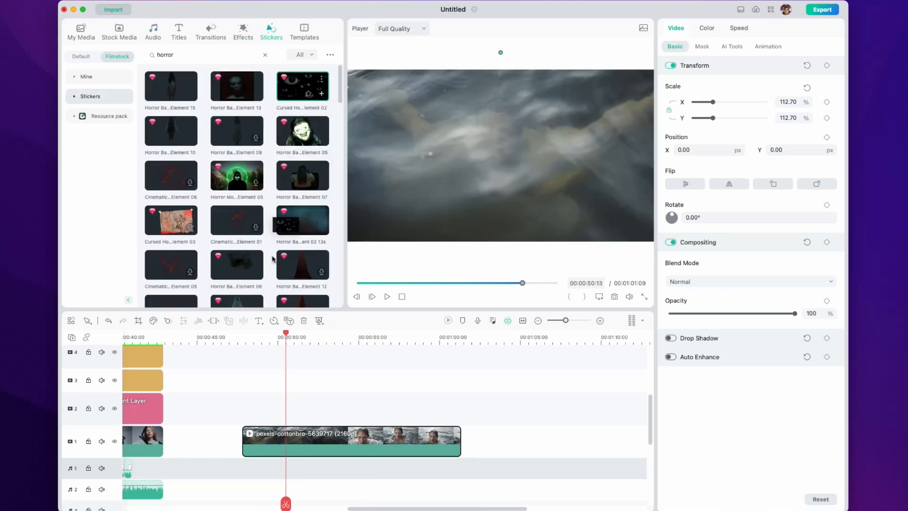
{"action": "left_click_drag", "start_coordinate": [273, 259], "coordinate": [250, 353]}
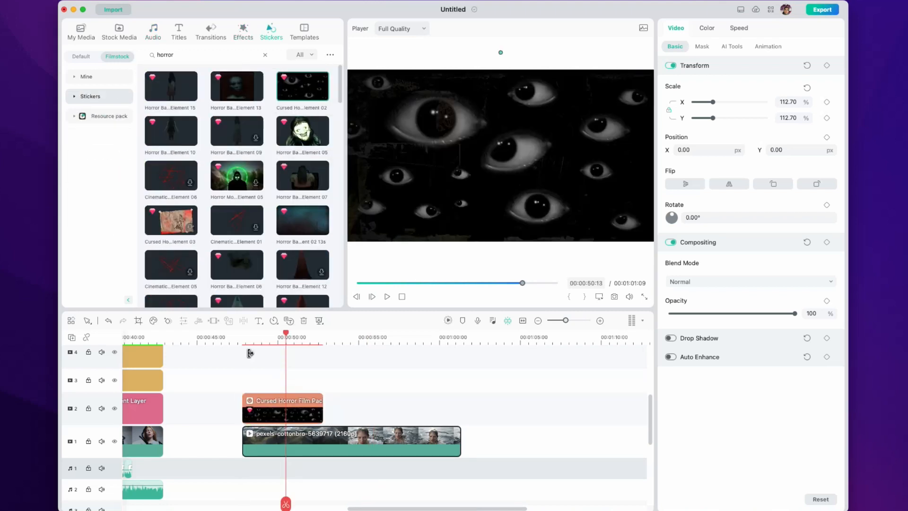
Set the opacity of the Cursed Horror eyes sticker to 35%
{"action": "left_click", "coordinate": [256, 346]}
{"action": "left_click", "coordinate": [283, 411]}
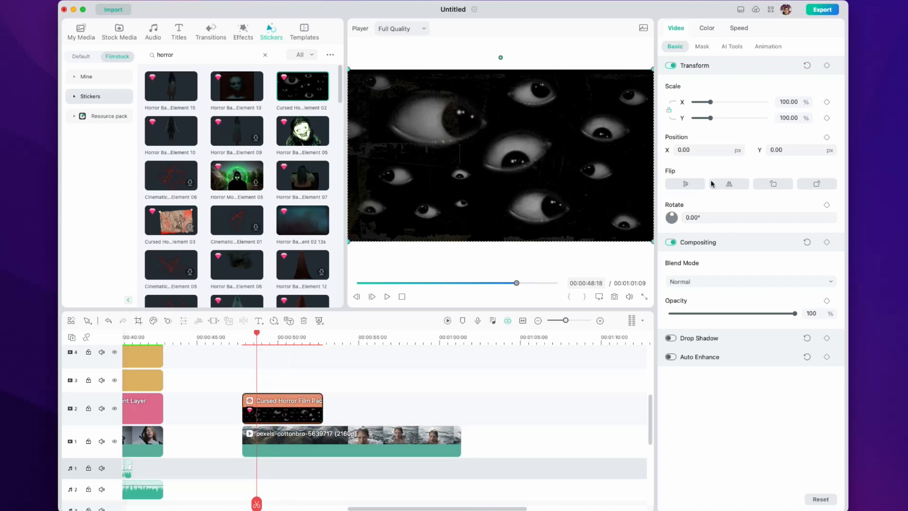
{"action": "left_click_drag", "start_coordinate": [794, 314], "coordinate": [712, 317]}
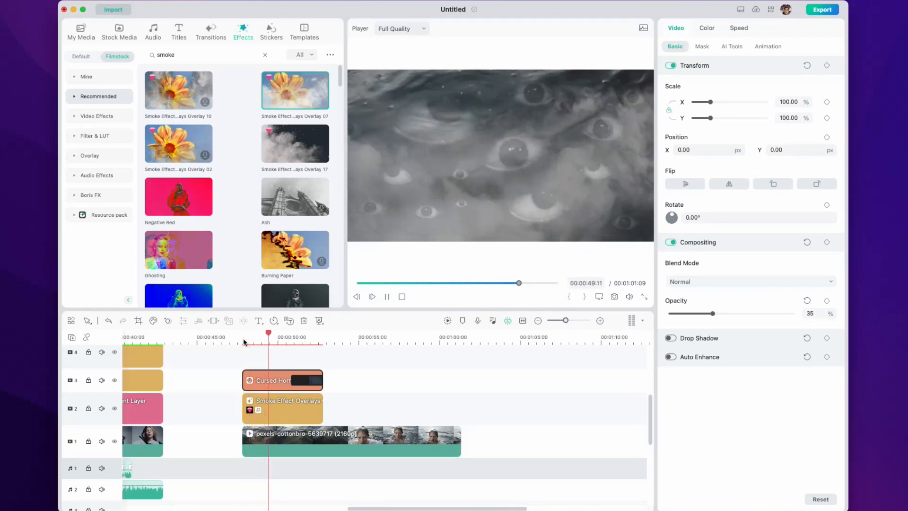
Check the eyes and smoke playback and set the opacity of Smoke Effect Overlays Overlay 07 to 61
{"action": "key", "text": "space"}
{"action": "left_click", "coordinate": [285, 415]}
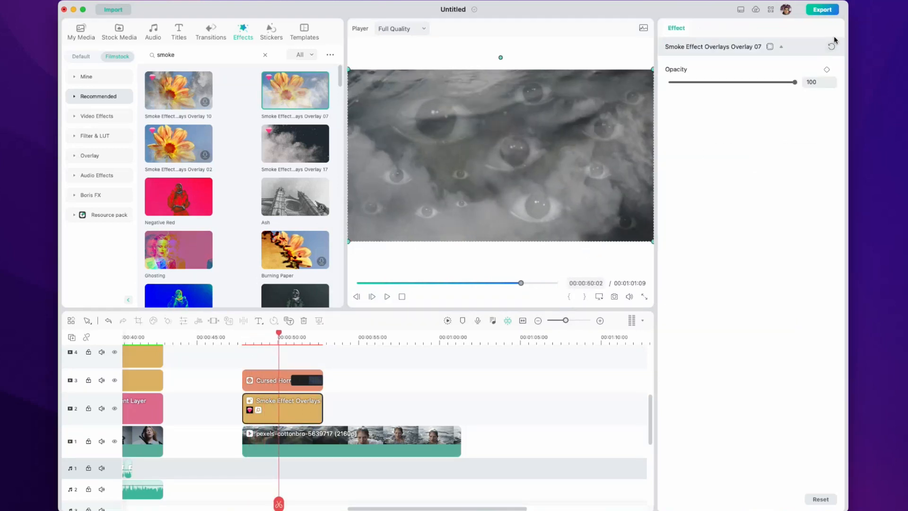
{"action": "left_click_drag", "start_coordinate": [792, 84], "coordinate": [763, 84]}
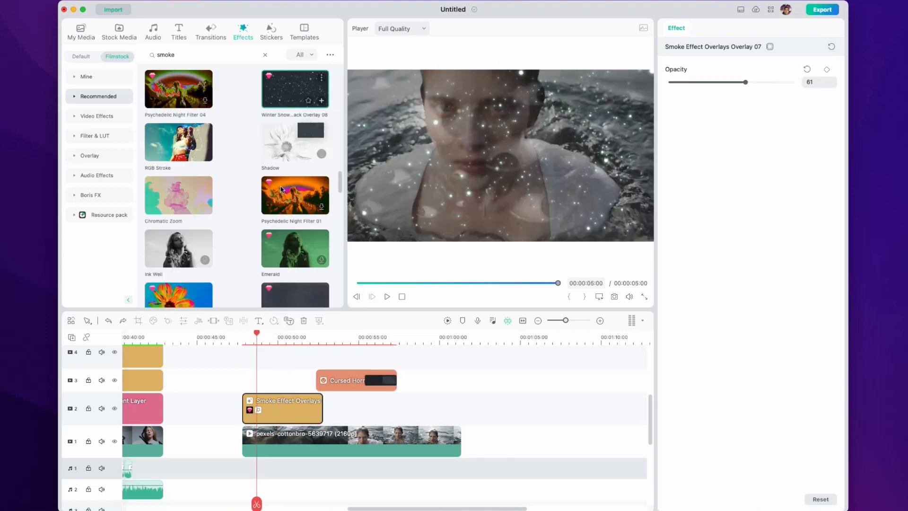
Place the Winter Snow Overlay 08 effect above the smoke overlay at about 48 seconds
{"action": "left_click_drag", "start_coordinate": [267, 380], "coordinate": [249, 363]}
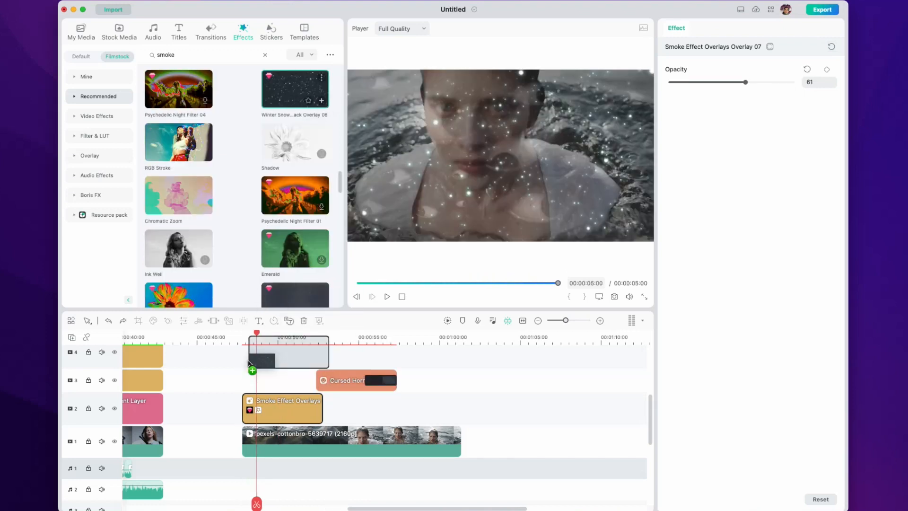
{"action": "left_click_drag", "start_coordinate": [311, 384], "coordinate": [348, 380]}
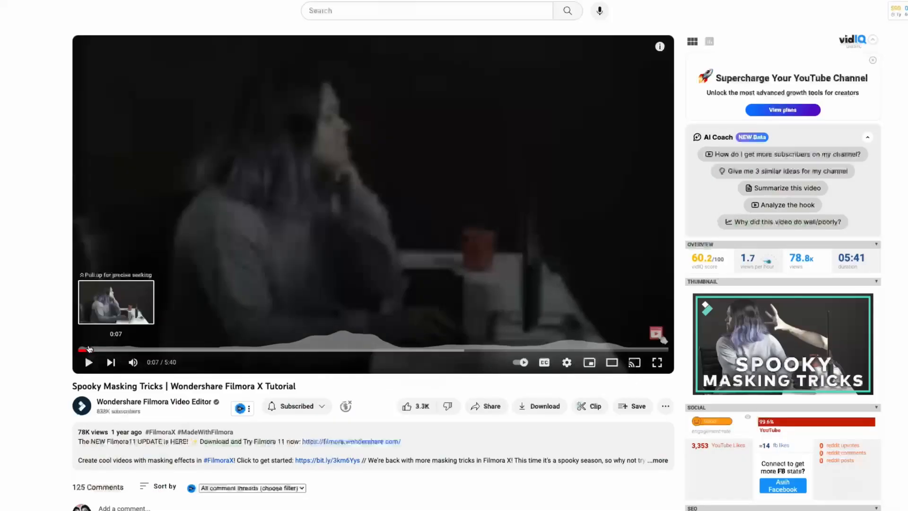
Switch to YouTube and watch the openings of the Filmora tutorials Spooky Masking Tricks and Spooky Shadow Tricks
{"action": "left_click_drag", "start_coordinate": [89, 349], "coordinate": [89, 348]}
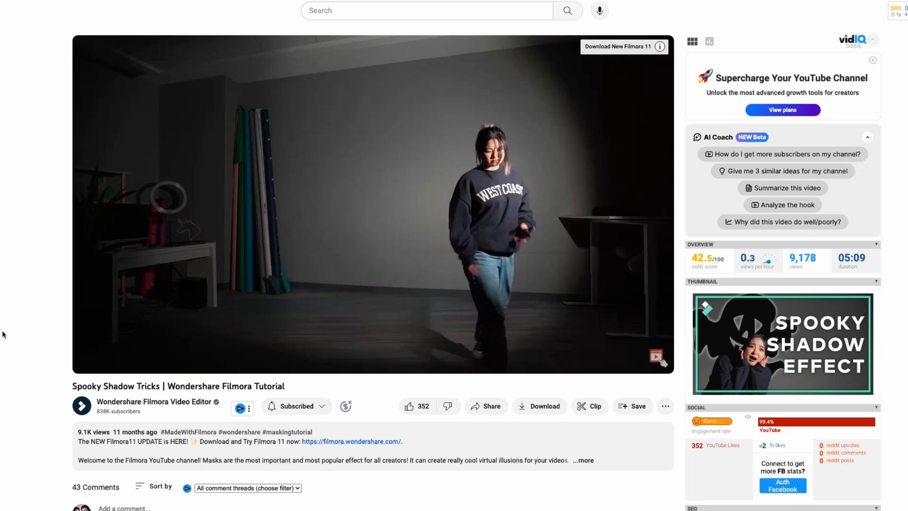
{"action": "left_click", "coordinate": [89, 362]}
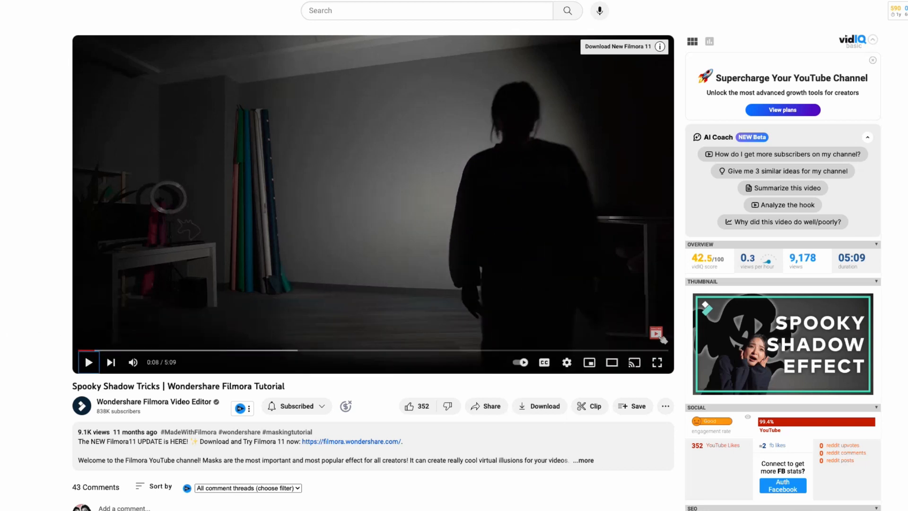